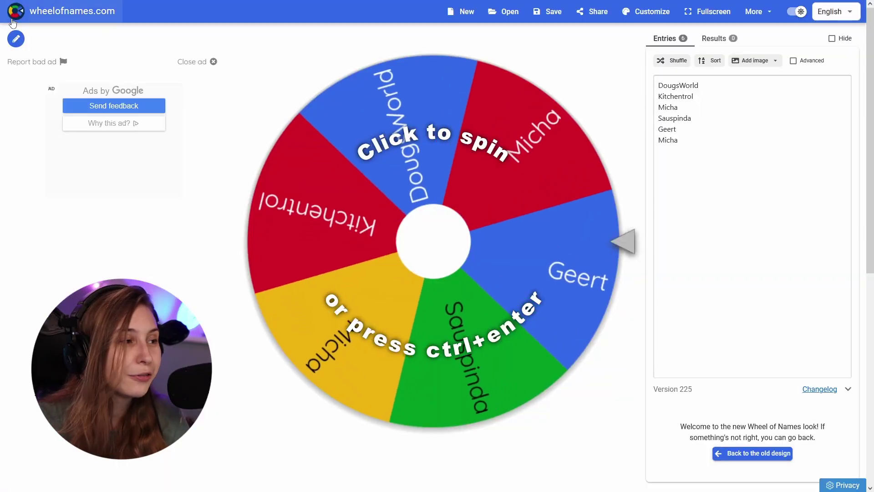
pyautogui.click(704, 180)
pyautogui.hotkey('ctrl', 'a')
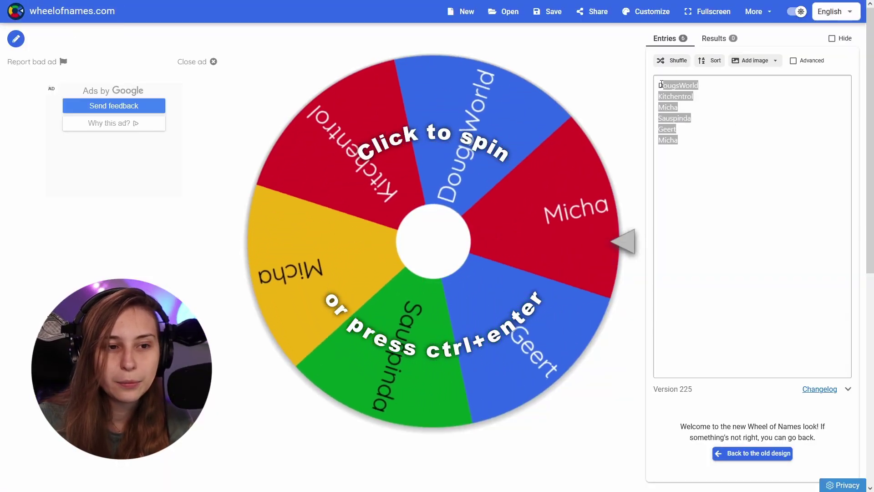
pyautogui.click(724, 186)
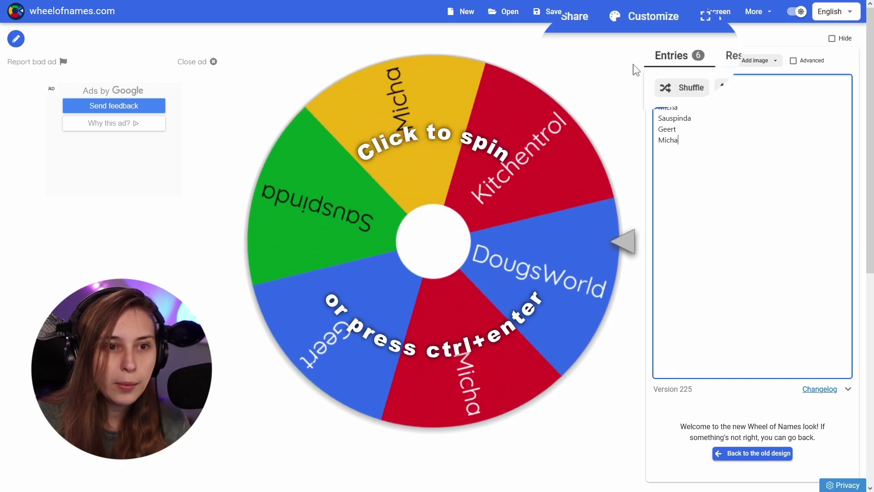
# Review the wheel's during-spin customization settings, including the sound choices and the title display option.
pyautogui.click(650, 29)
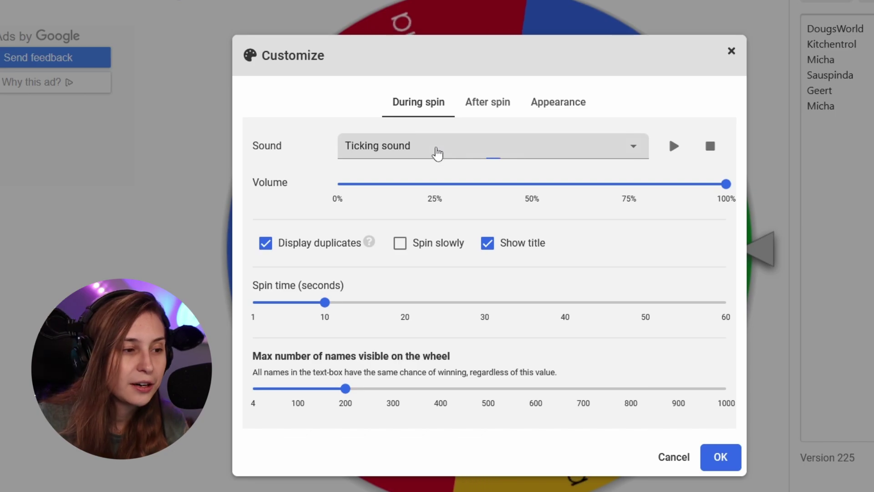
pyautogui.click(436, 153)
pyautogui.click(309, 94)
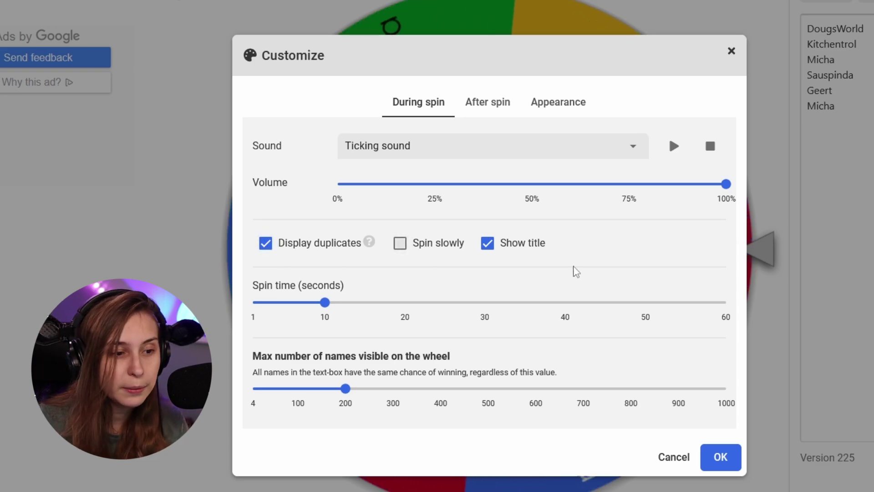
pyautogui.doubleClick(523, 251)
pyautogui.moveTo(369, 295)
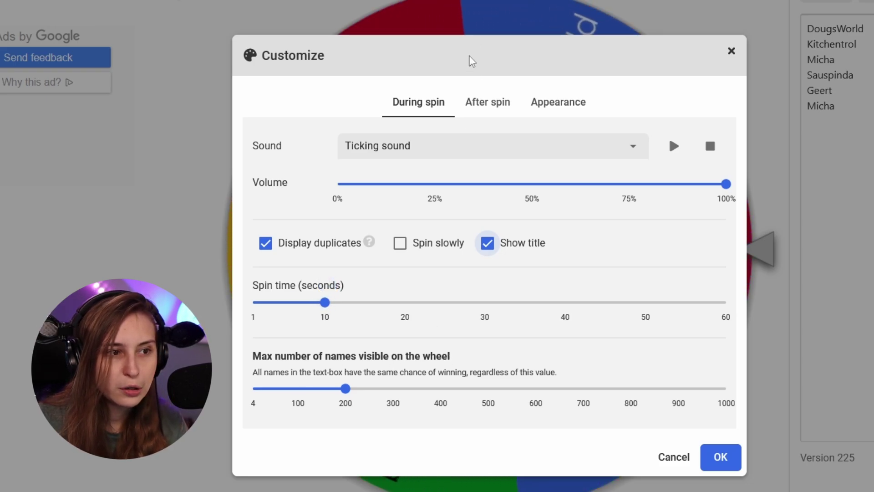
pyautogui.click(731, 51)
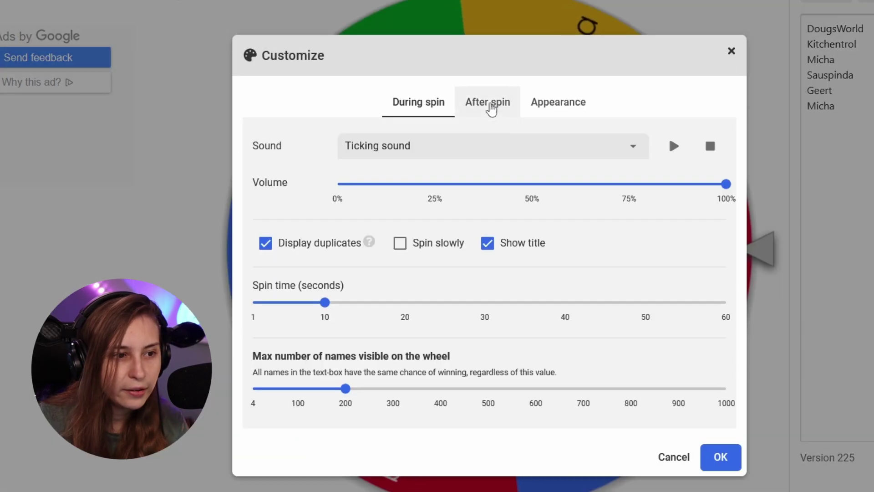
# Check the after-spin sound choices and try out the animated winning entry option on the wheel.
pyautogui.click(490, 108)
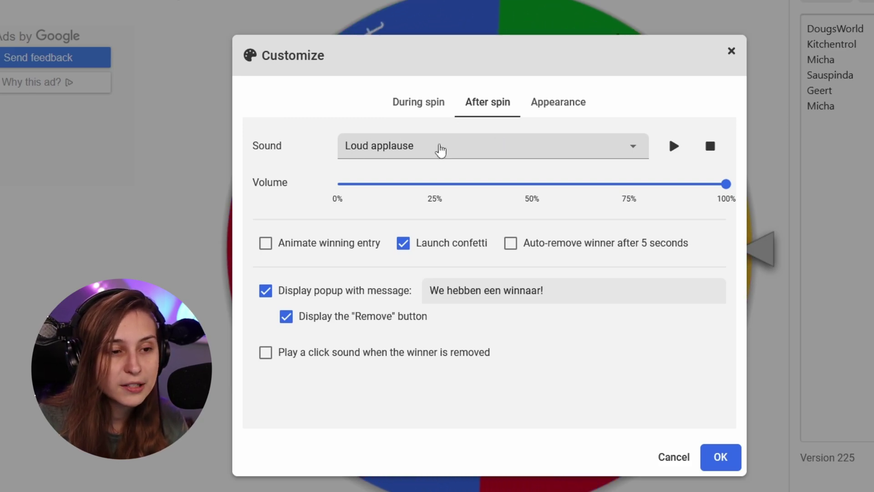
pyautogui.click(505, 157)
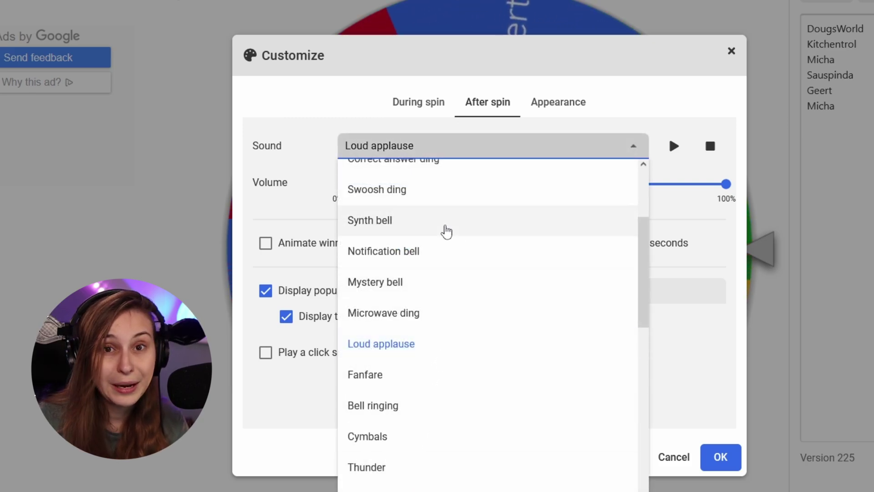
pyautogui.click(295, 124)
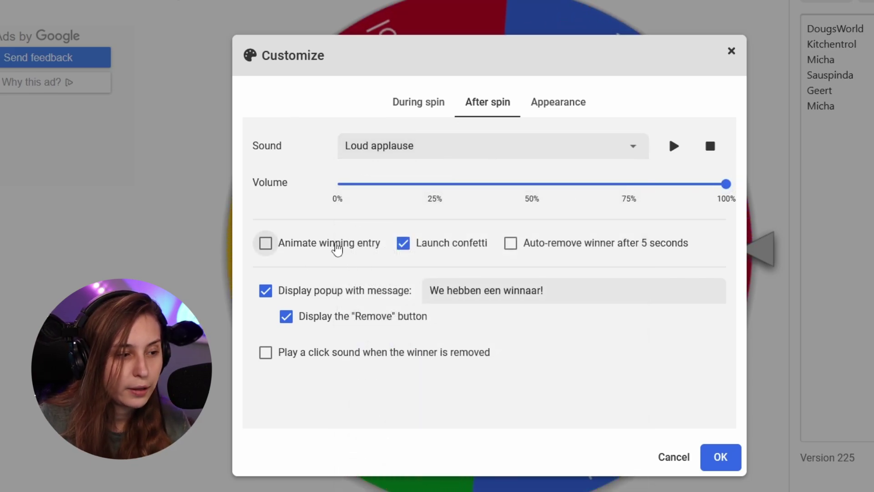
pyautogui.click(335, 244)
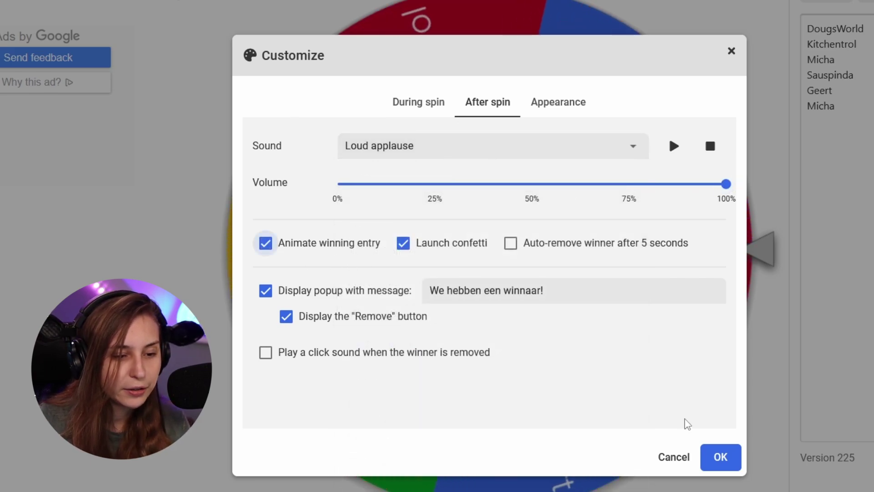
pyautogui.click(714, 455)
pyautogui.click(632, 414)
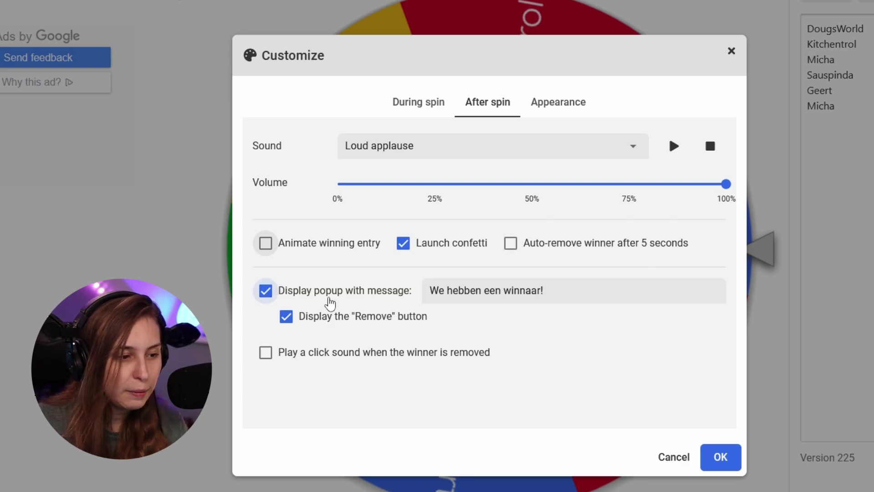
# Set the winner popup message to "We got a winner!".
pyautogui.tripleClick(599, 298)
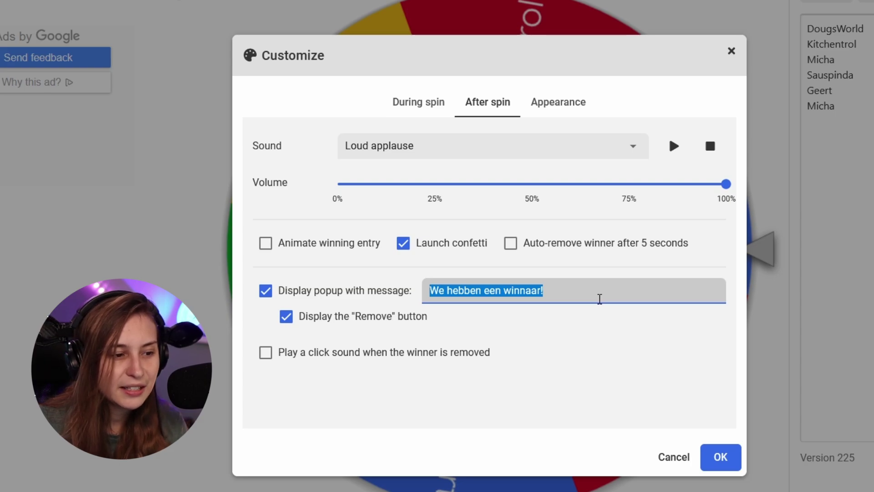
pyautogui.write('got')
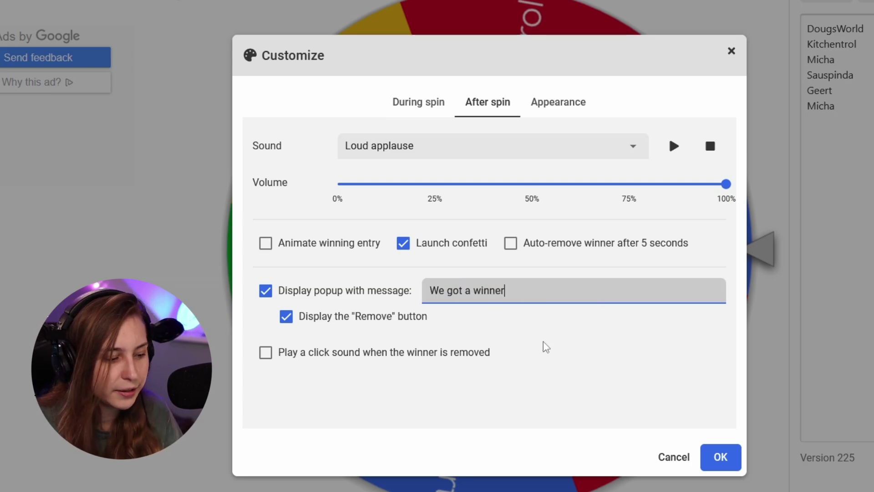
pyautogui.press('Tab')
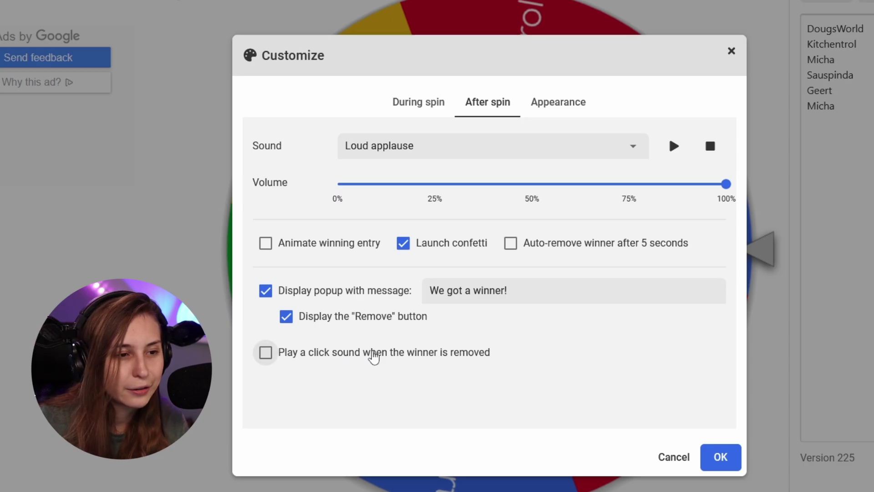
# Examine the wheel's appearance settings for the available colour themes and the custom colour choices for the sections.
pyautogui.click(560, 101)
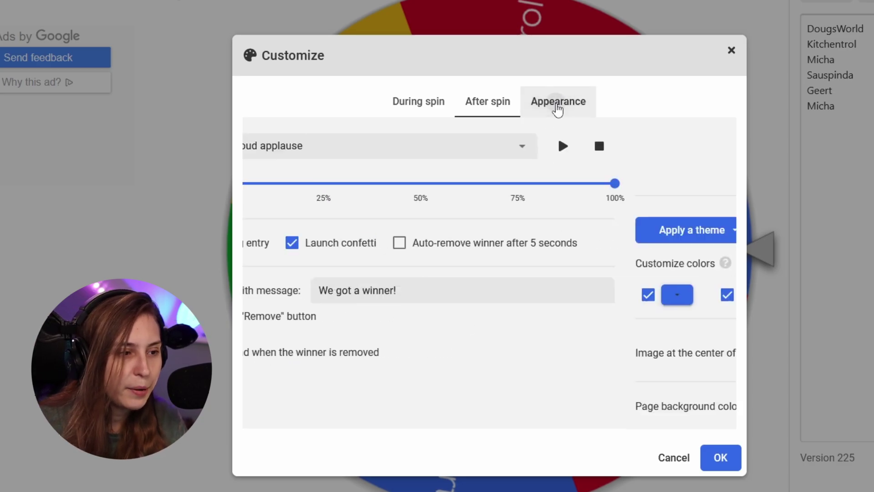
pyautogui.click(351, 230)
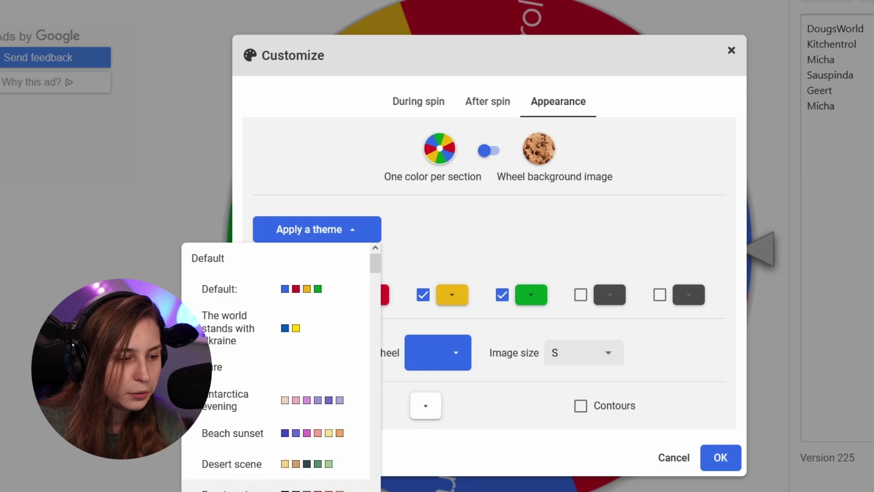
pyautogui.click(295, 144)
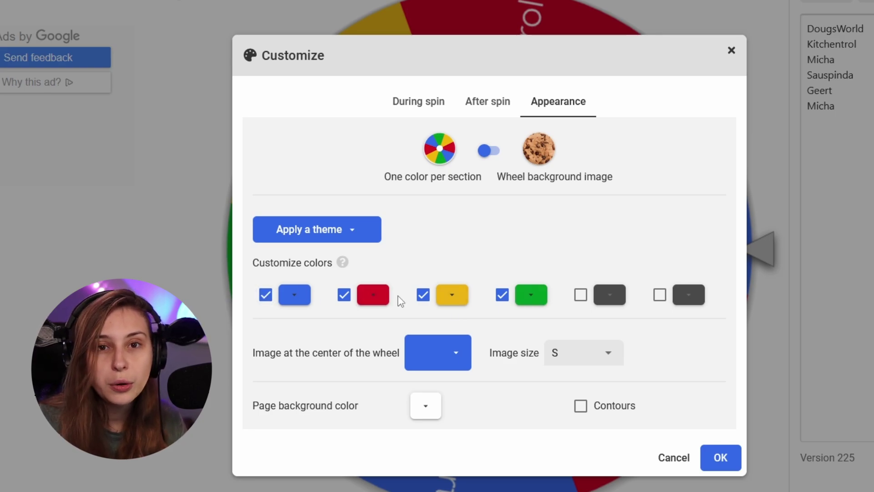
pyautogui.click(373, 296)
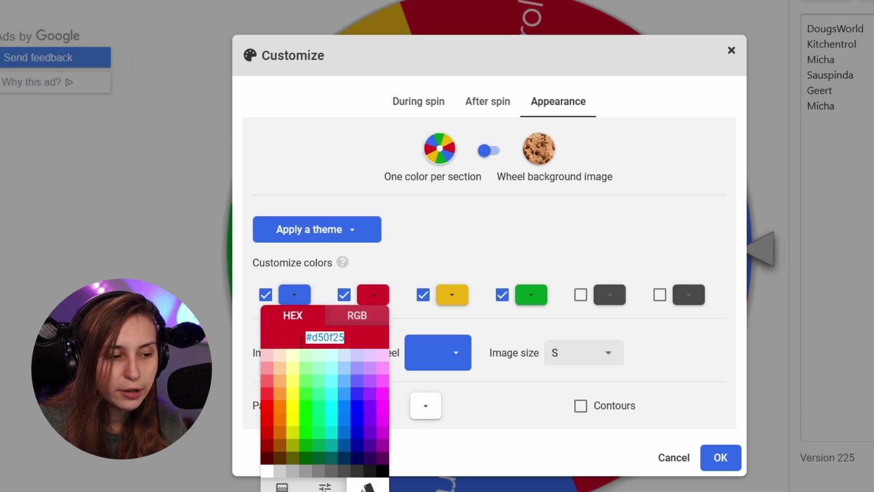
pyautogui.click(441, 261)
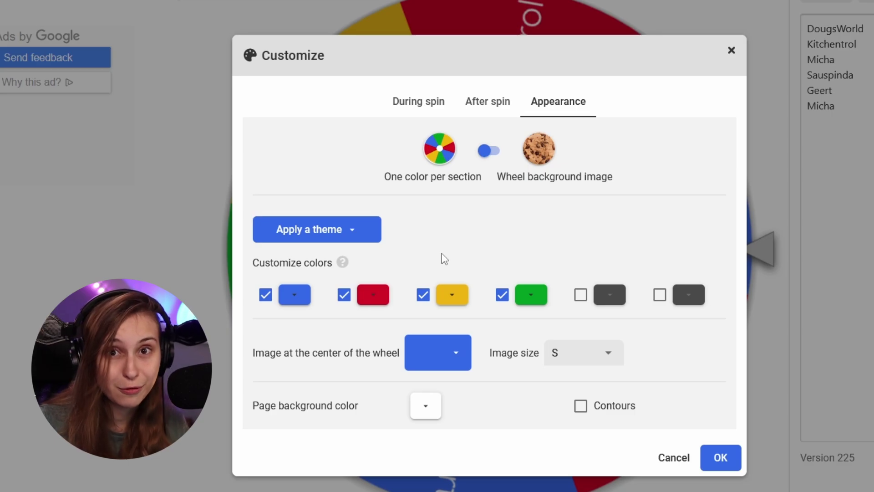
# Look at the wheel's center and check which image and image size options are available for it.
pyautogui.click(732, 51)
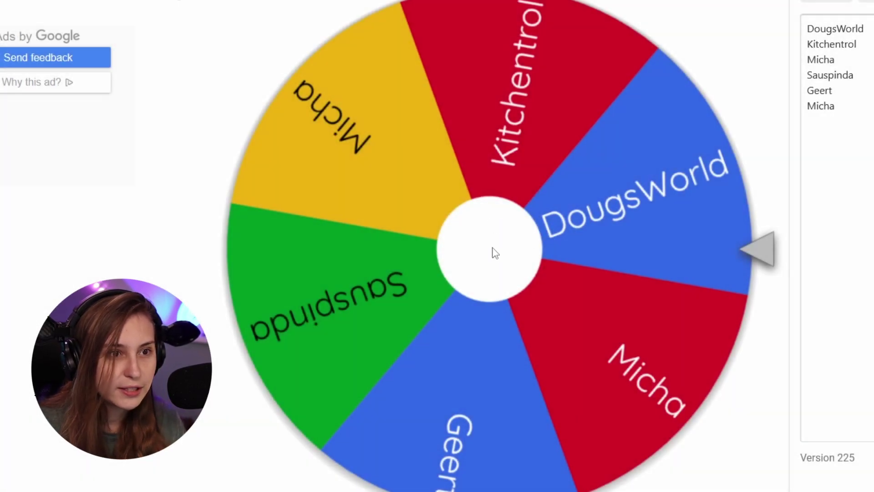
pyautogui.click(738, 1)
pyautogui.click(441, 357)
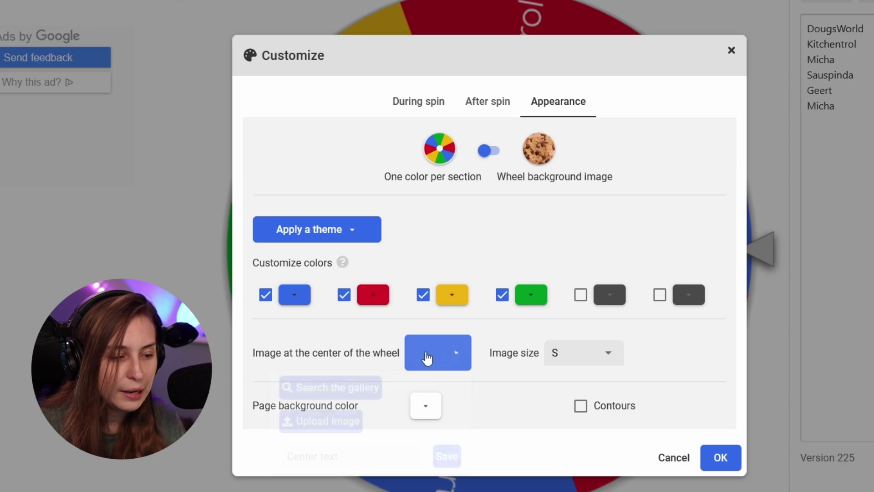
pyautogui.click(734, 51)
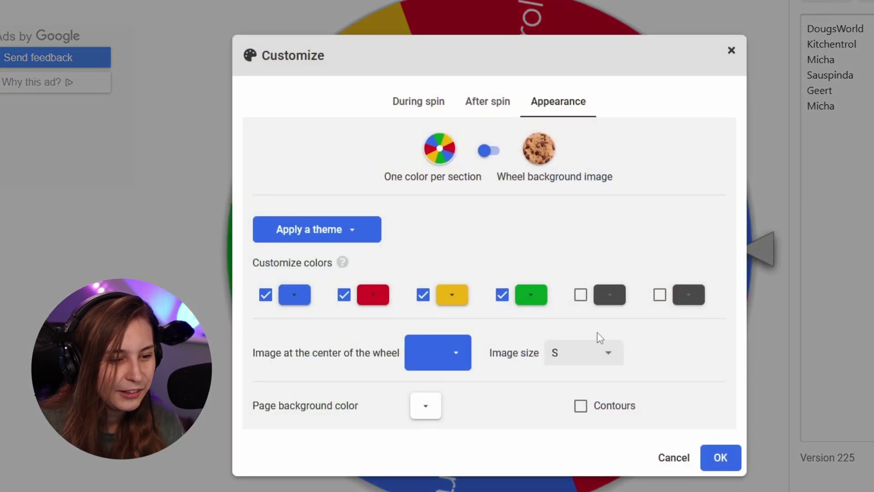
pyautogui.click(561, 358)
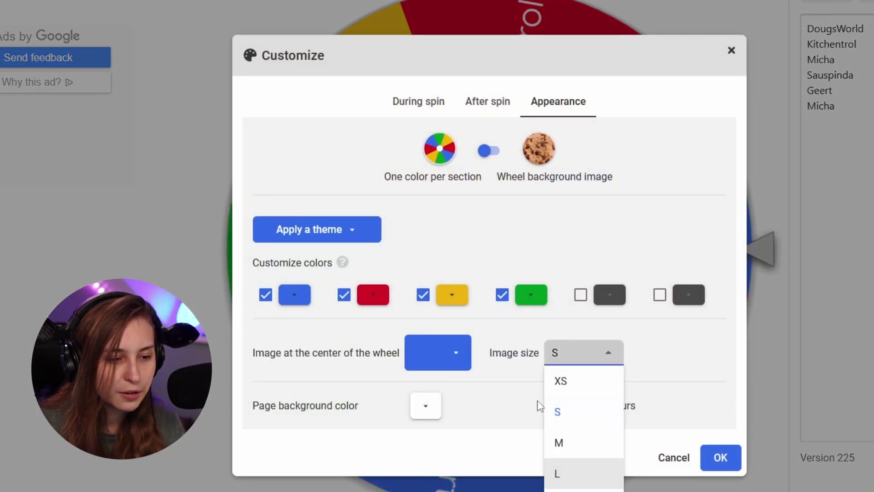
pyautogui.click(377, 418)
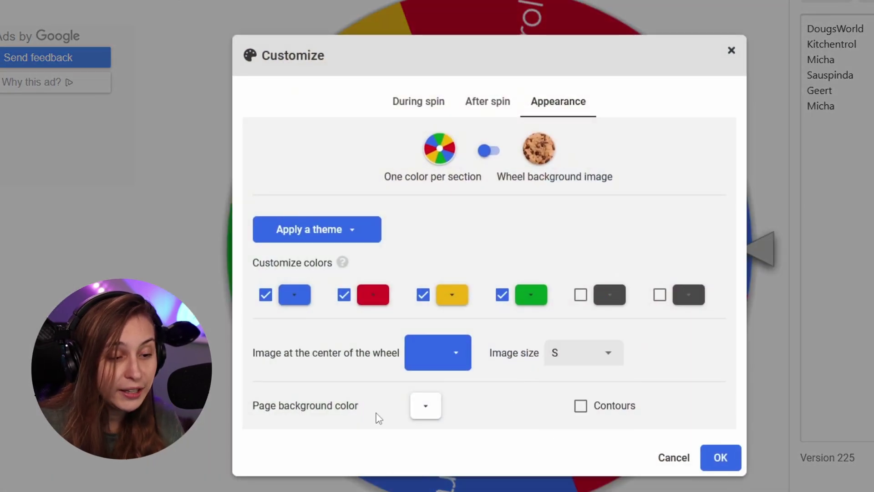
# Set the page background color to #00ff00 and disable the green section color, applying the appearance changes.
pyautogui.click(424, 417)
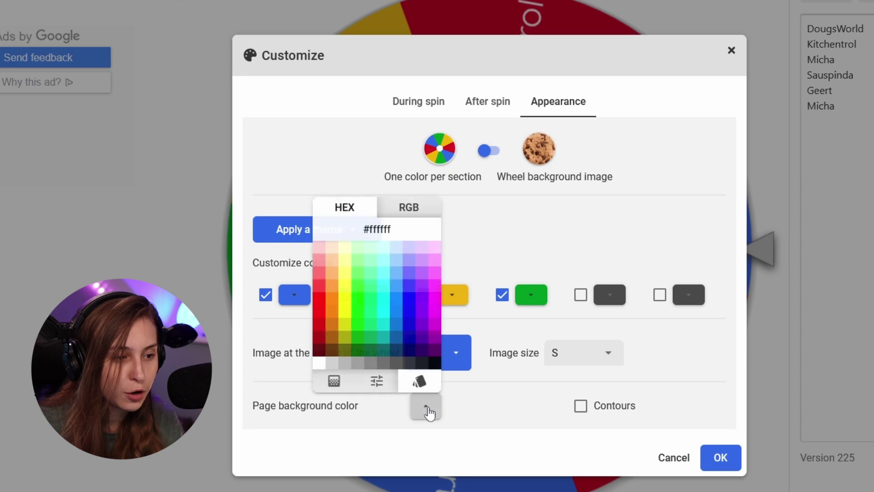
pyautogui.click(356, 303)
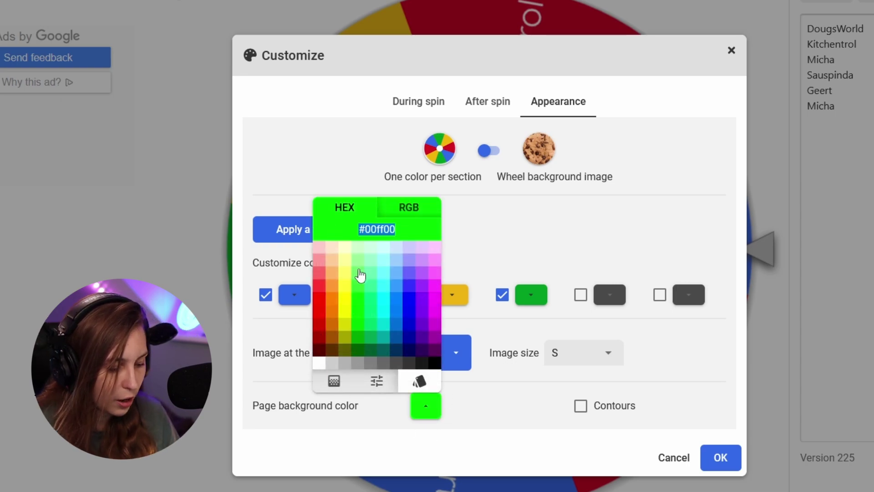
pyautogui.click(512, 412)
pyautogui.click(718, 458)
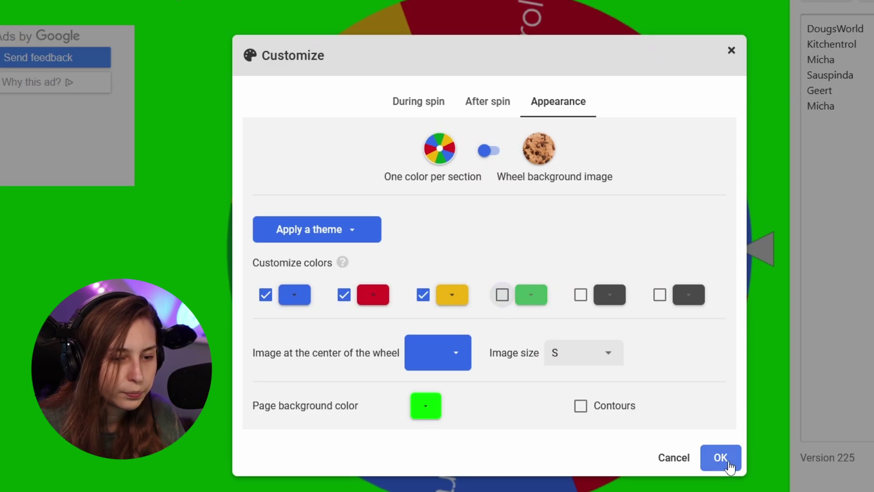
pyautogui.click(721, 458)
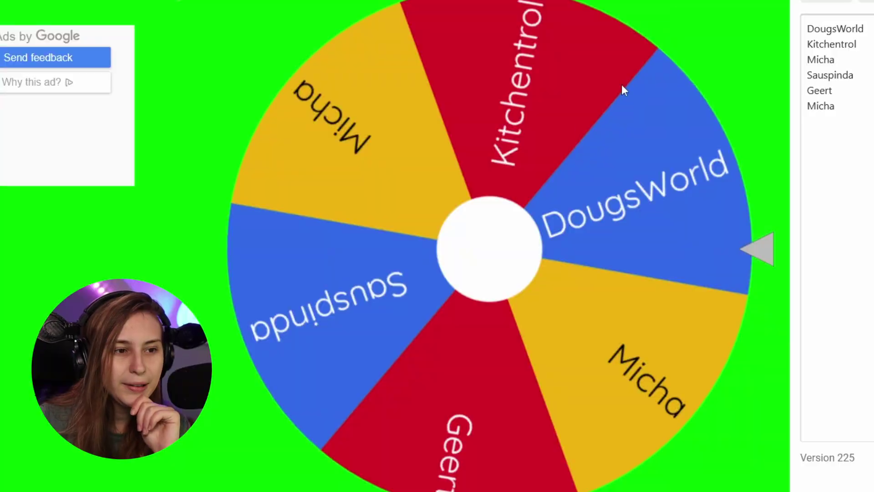
# Enable contours for the wheel and apply the appearance setting.
pyautogui.click(592, 0)
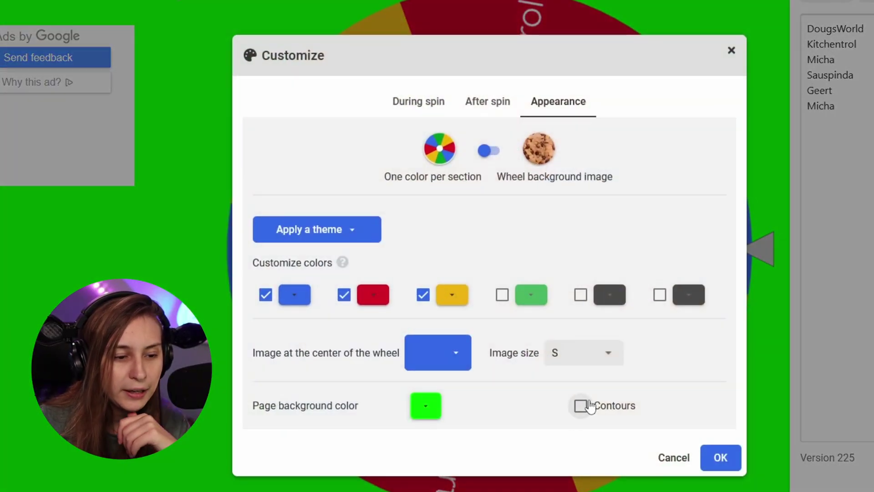
pyautogui.click(718, 459)
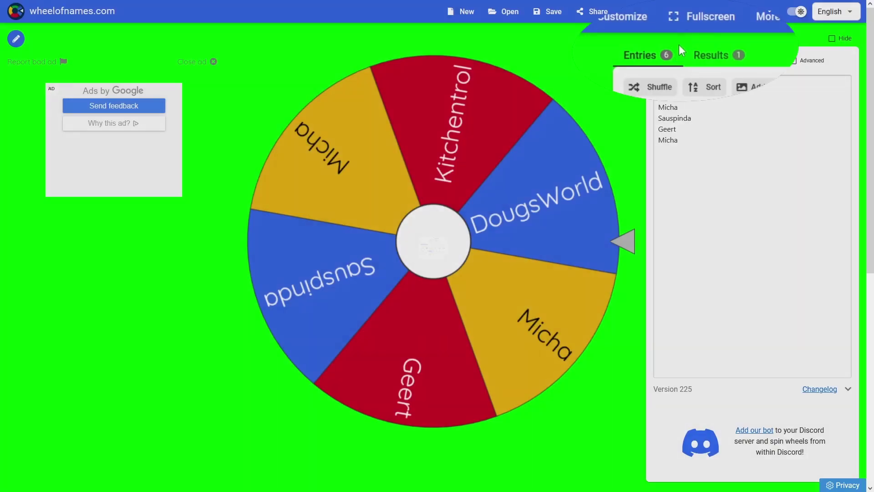
# Switch to OBS and add a new browser source named Wheel to the current scene.
pyautogui.click(703, 13)
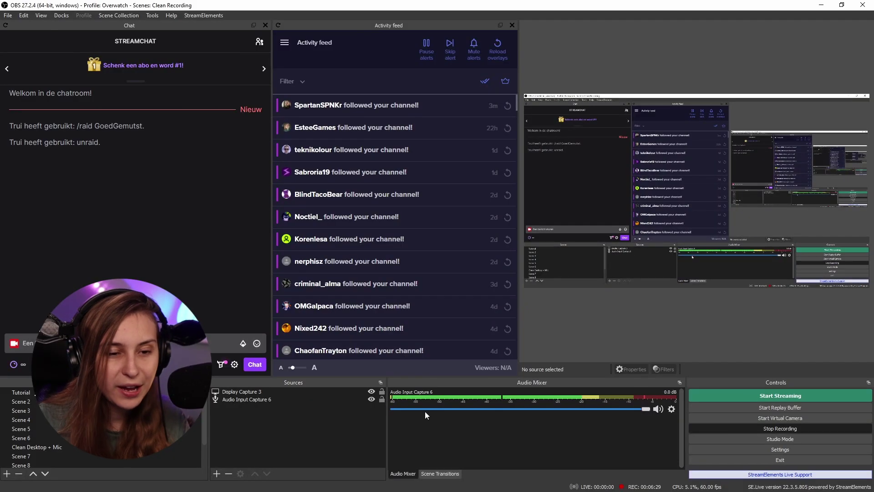
pyautogui.click(217, 475)
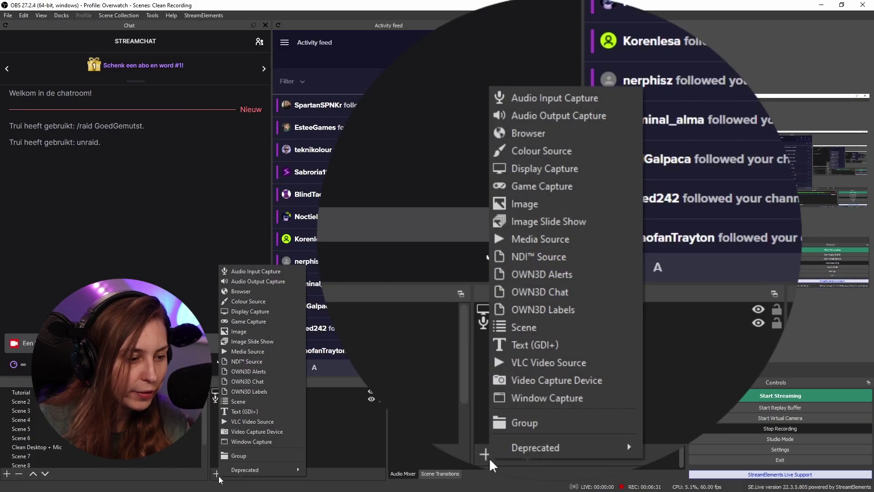
pyautogui.click(254, 290)
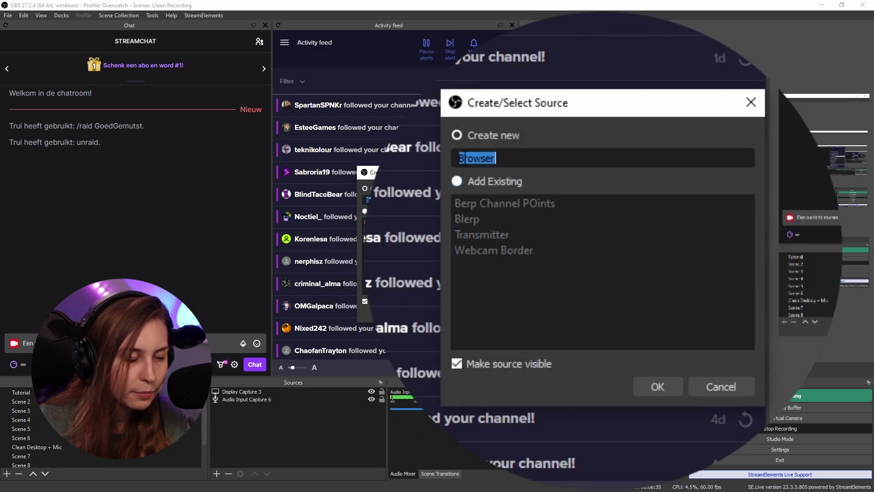
pyautogui.write('Whel')
pyautogui.press('BackSpace')
pyautogui.write('elk')
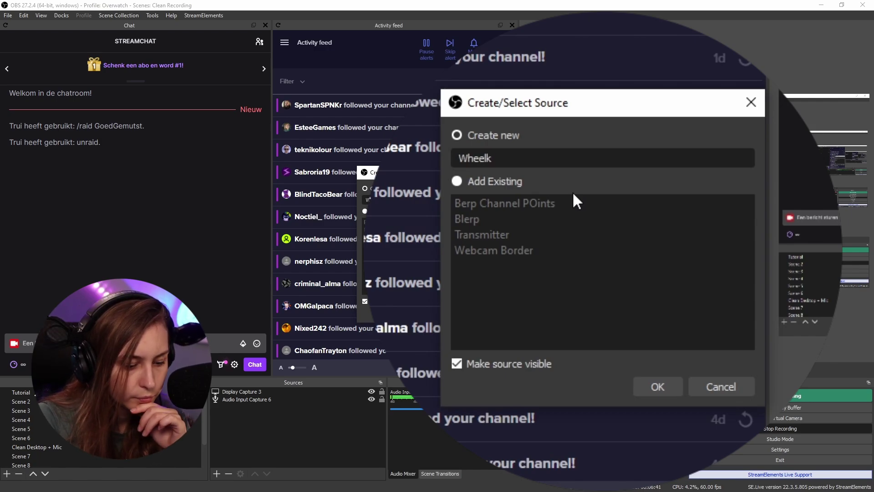
pyautogui.press('BackSpace')
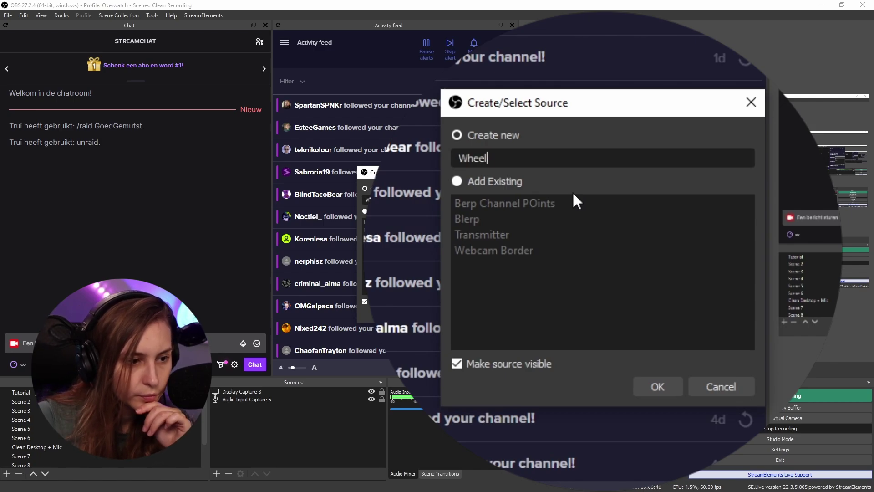
pyautogui.click(654, 388)
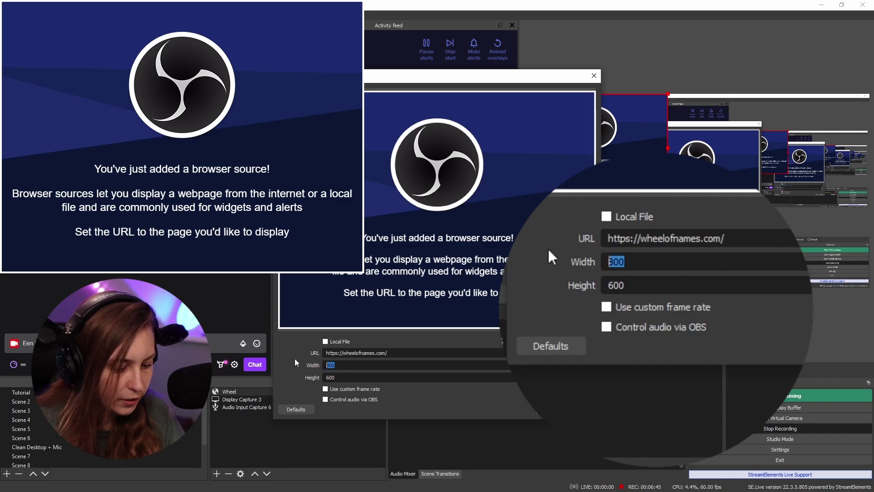
pyautogui.write('1920')
pyautogui.press('Tab')
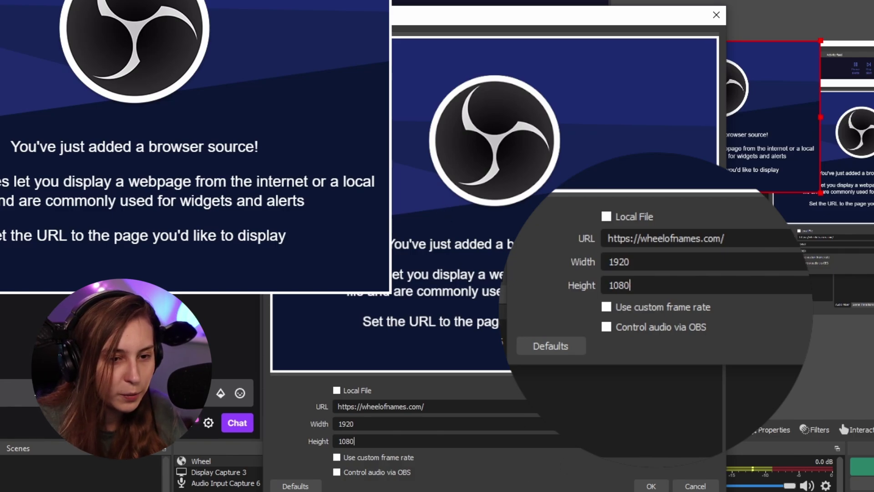
pyautogui.scroll(-2, 496, 432)
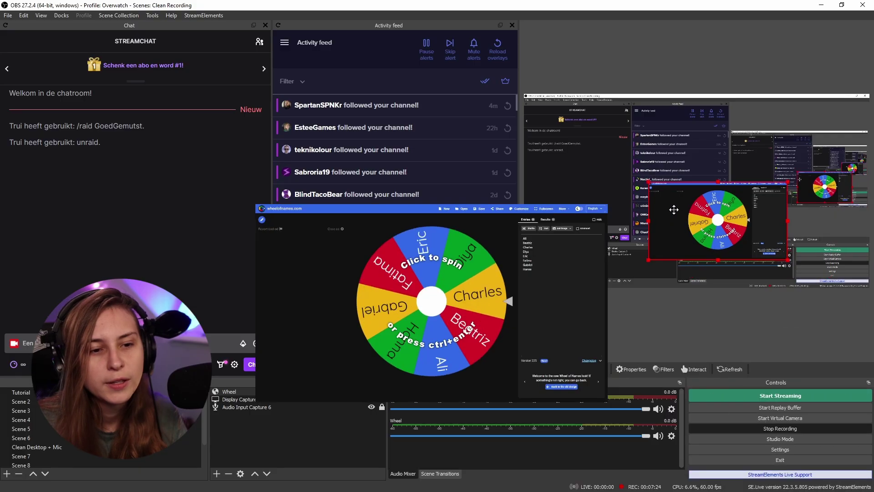
pyautogui.moveTo(674, 209); pyautogui.dragTo(584, 148)
pyautogui.moveTo(584, 148); pyautogui.dragTo(764, 146)
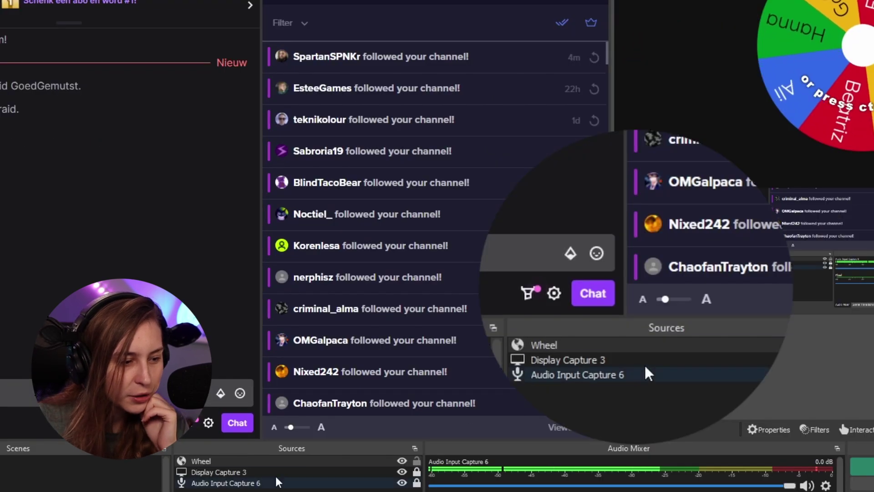
# Open the interaction window for the Wheel source and accept the website's privacy notice.
pyautogui.rightClick(260, 461)
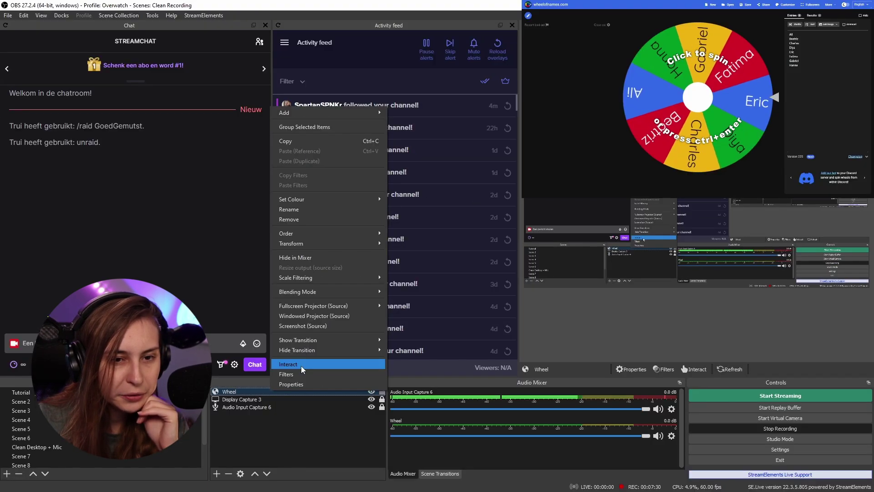
pyautogui.click(302, 366)
pyautogui.moveTo(523, 32); pyautogui.dragTo(483, 24)
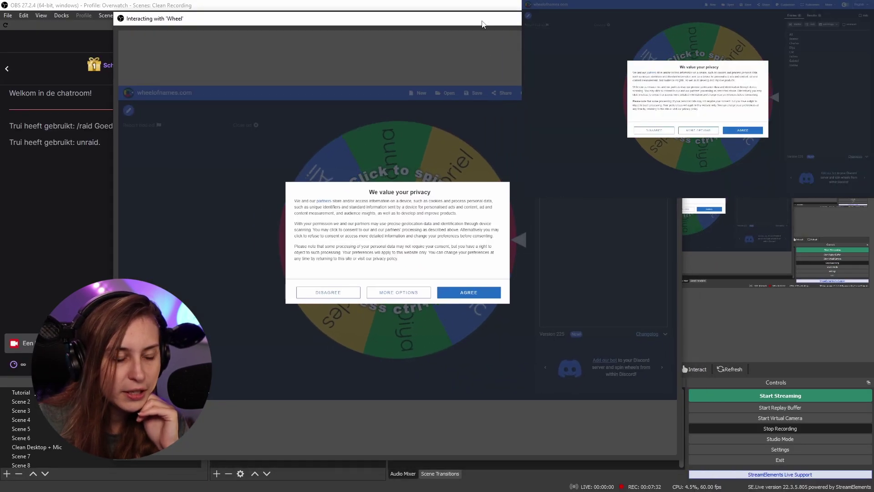
pyautogui.click(480, 296)
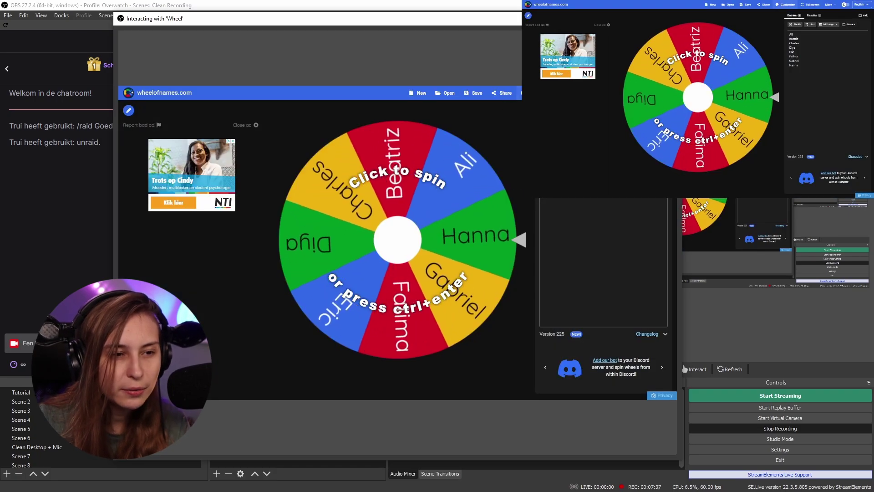
# Customize the wheel's appearance by disabling the green section color and making the page background bright green, and show the wheel fullscreen.
pyautogui.click(539, 93)
pyautogui.click(430, 174)
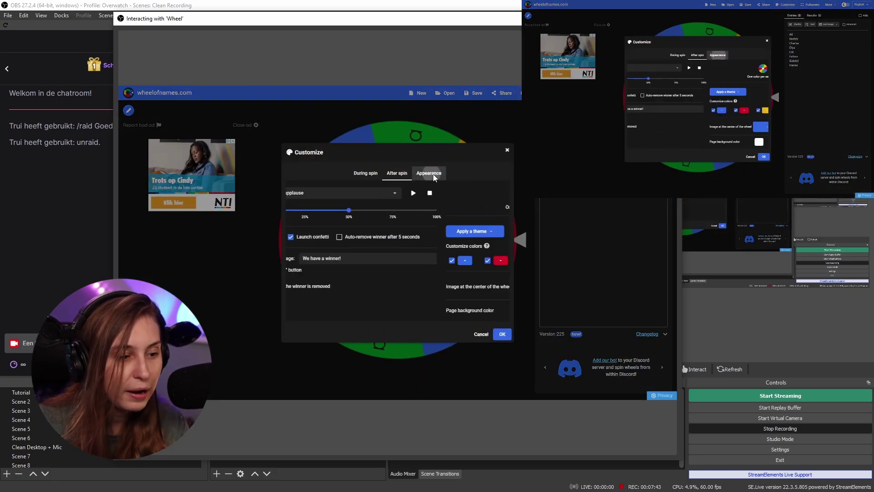
pyautogui.click(403, 260)
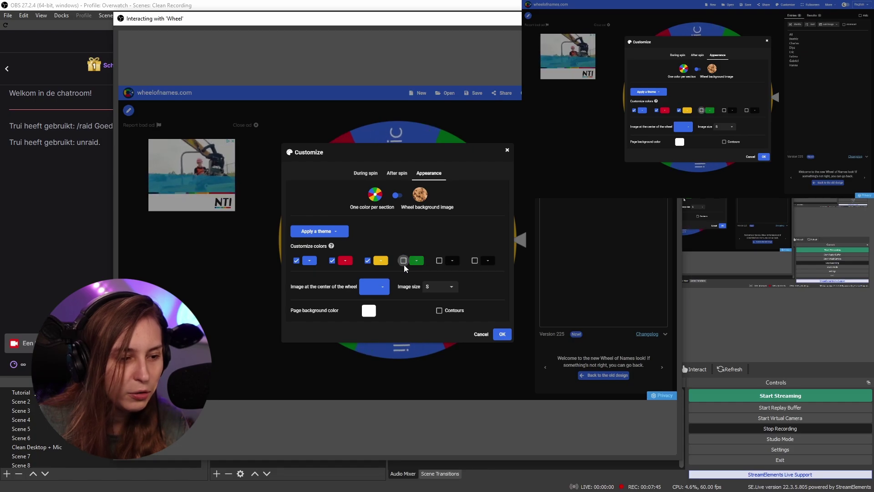
pyautogui.click(368, 311)
pyautogui.click(341, 261)
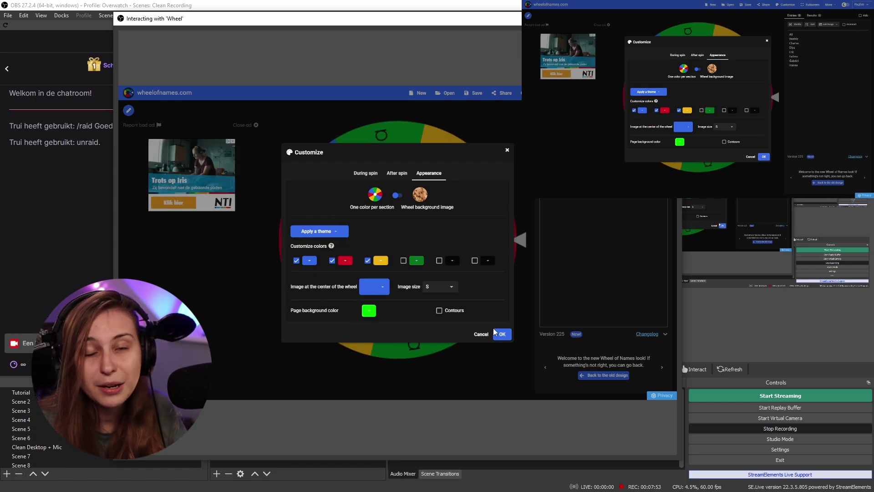
pyautogui.click(503, 335)
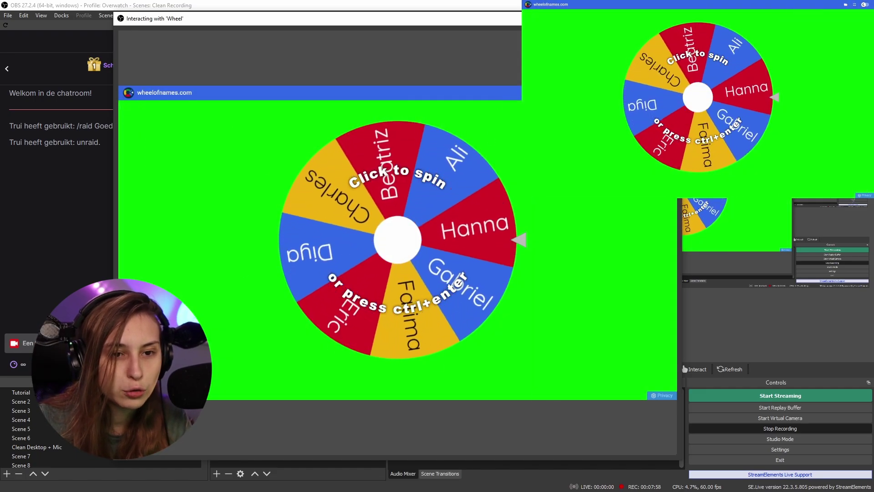
pyautogui.click(672, 19)
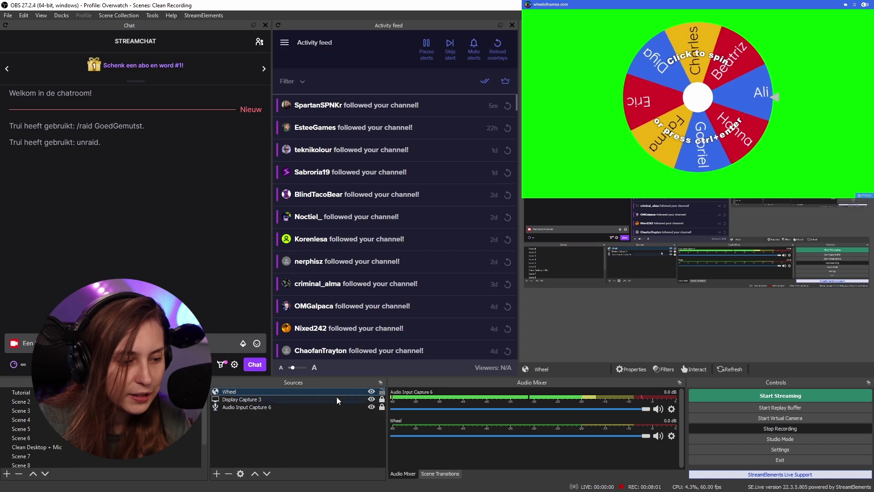
# Add a Chroma Key effect filter to the Wheel source, keeping the default filter name.
pyautogui.rightClick(321, 393)
pyautogui.click(353, 378)
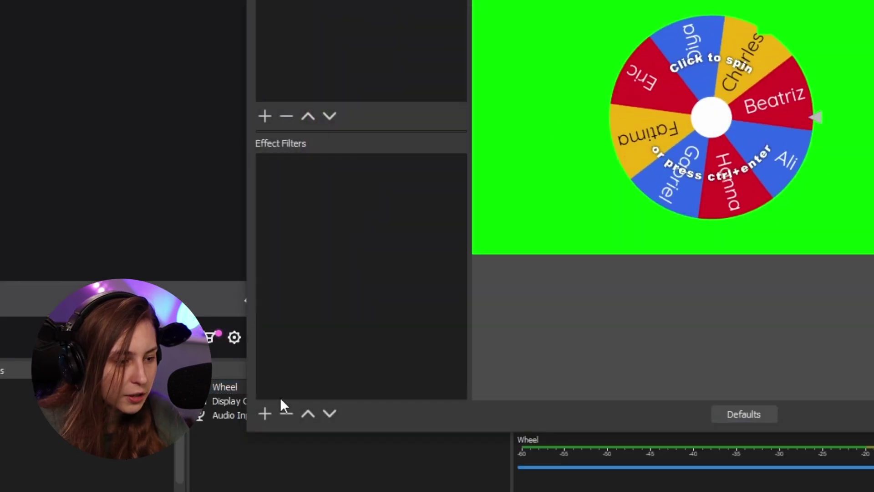
pyautogui.click(265, 414)
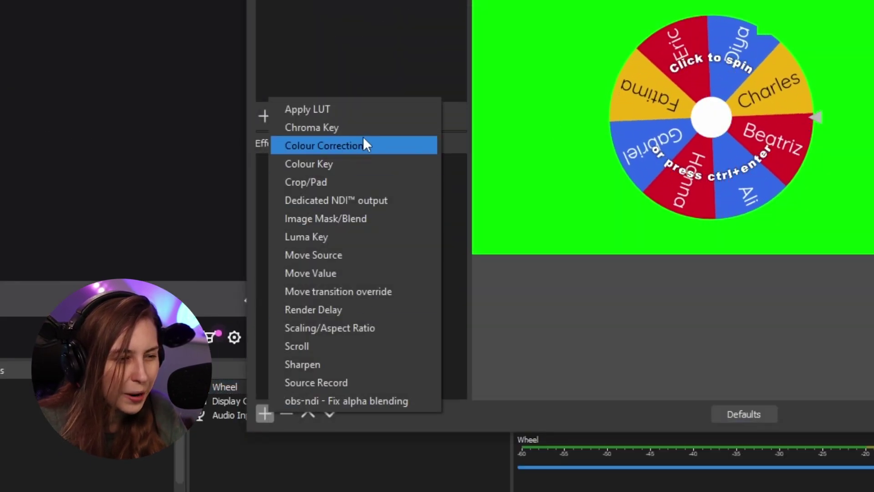
pyautogui.click(320, 128)
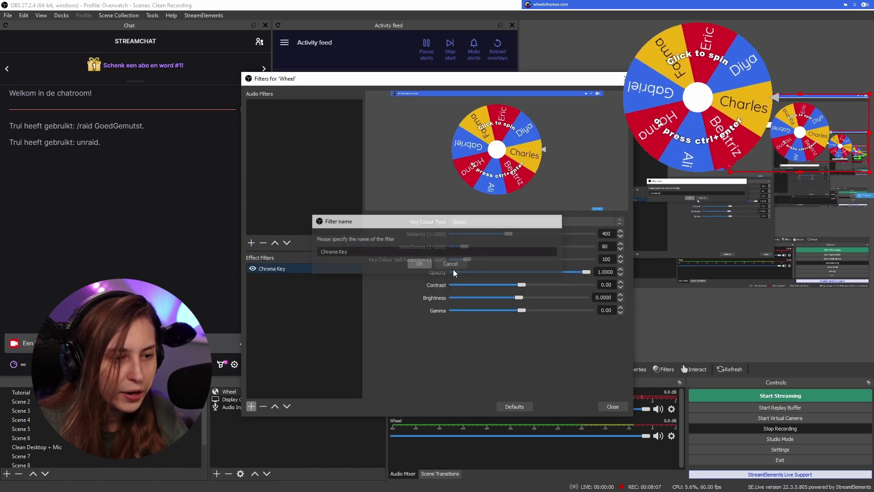
pyautogui.press('Return')
# Set the Chroma Key's key colour type to Custom with the key colour #00ff00.
pyautogui.click(535, 221)
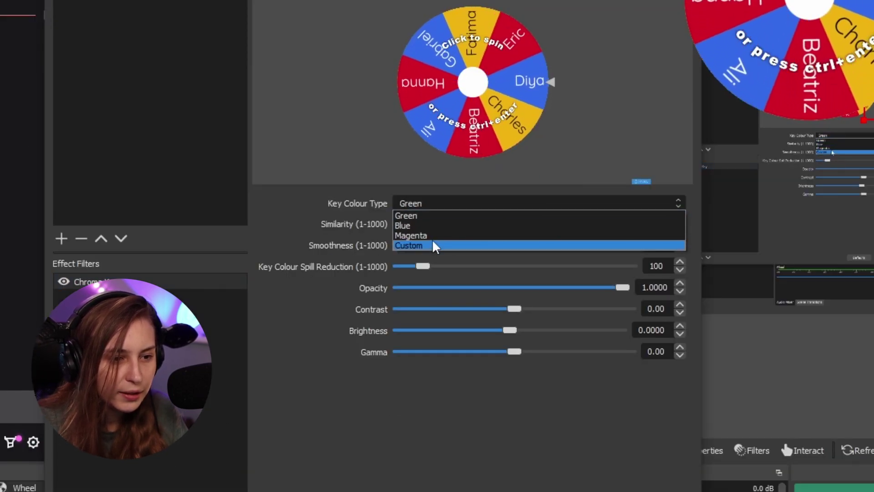
pyautogui.click(435, 246)
pyautogui.click(552, 222)
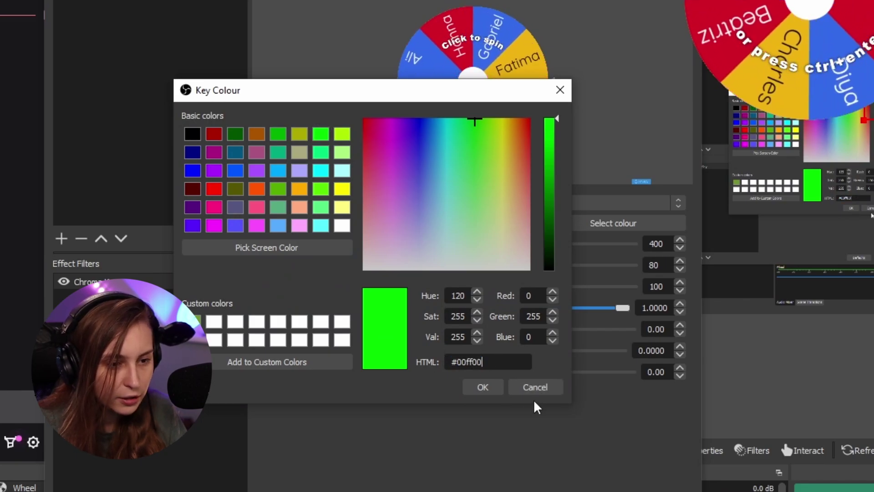
pyautogui.click(471, 391)
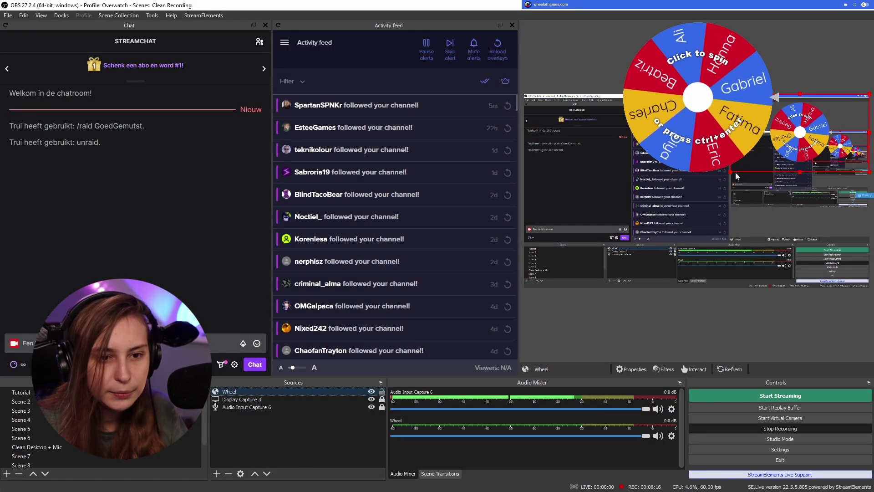
# Enlarge the Wheel source in the preview, crop its top, right and bottom edges, and place it at the canvas's right side.
pyautogui.moveTo(731, 173); pyautogui.dragTo(590, 250)
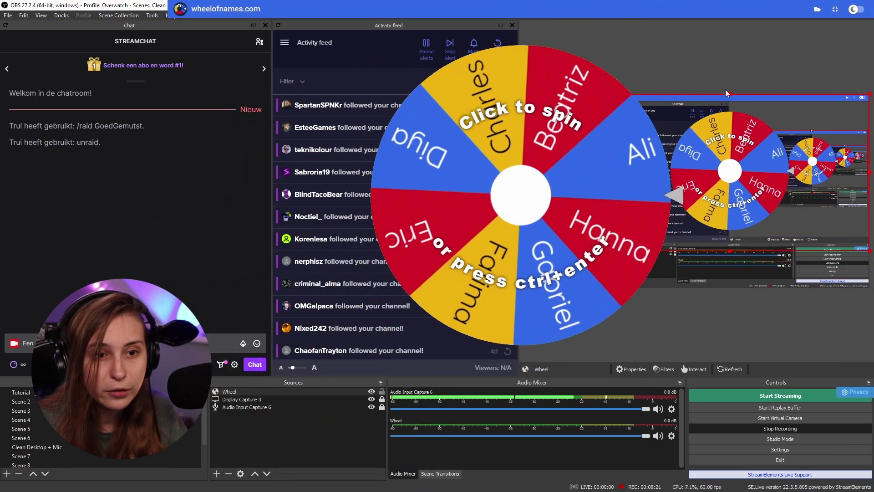
pyautogui.keyDown('alt'); pyautogui.moveTo(729, 92); pyautogui.dragTo(729, 106); pyautogui.keyUp('alt')
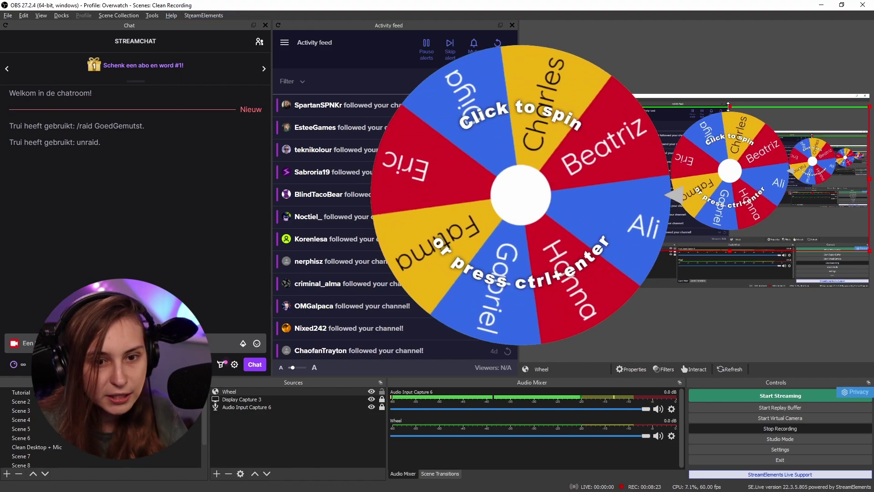
pyautogui.keyDown('alt'); pyautogui.moveTo(870, 251); pyautogui.dragTo(866, 240); pyautogui.keyUp('alt')
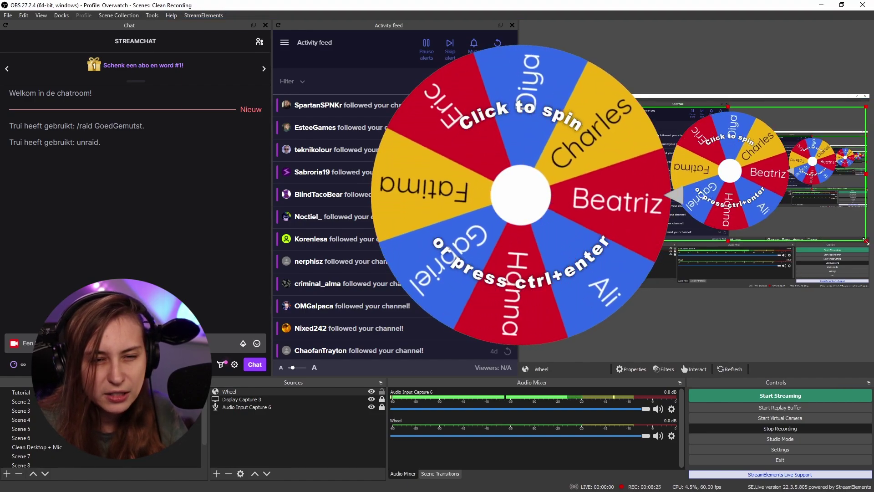
pyautogui.moveTo(763, 234); pyautogui.dragTo(741, 230)
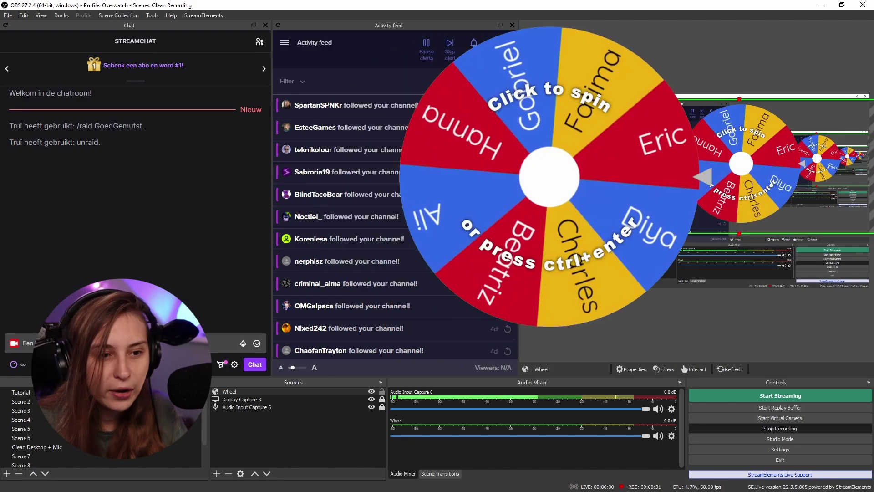
pyautogui.moveTo(602, 234)
pyautogui.mouseDown()
pyautogui.moveTo(659, 205)
pyautogui.moveTo(606, 231)
pyautogui.mouseUp()
pyautogui.moveTo(720, 157); pyautogui.dragTo(761, 151)
# Test-spin the wheel through the Wheel source's interaction window and dismiss the winner message.
pyautogui.rightClick(278, 391)
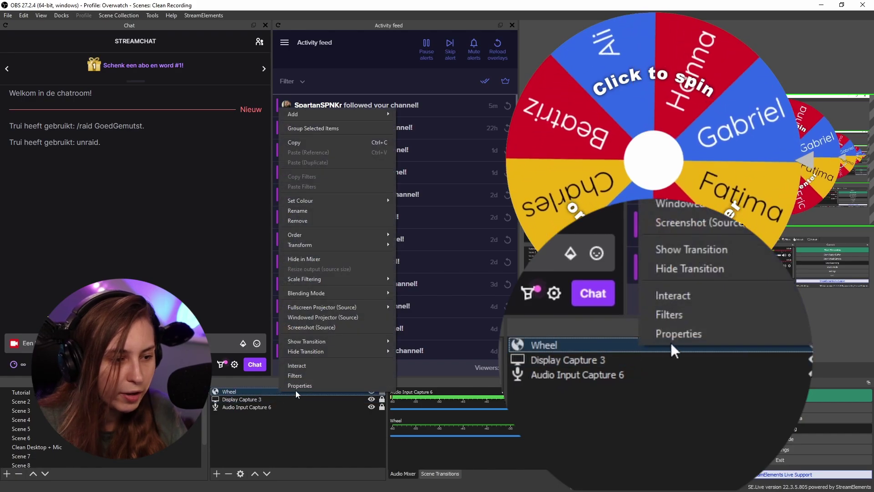
pyautogui.click(302, 367)
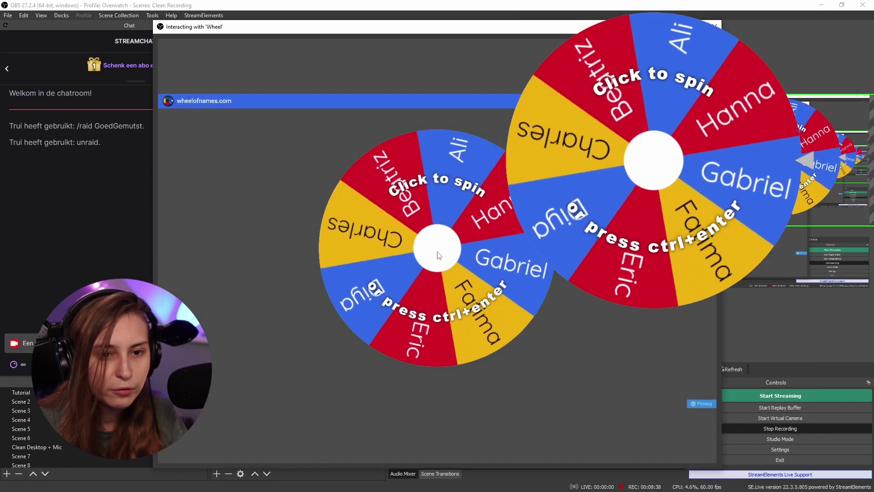
pyautogui.click(394, 316)
pyautogui.moveTo(650, 32); pyautogui.dragTo(273, 35)
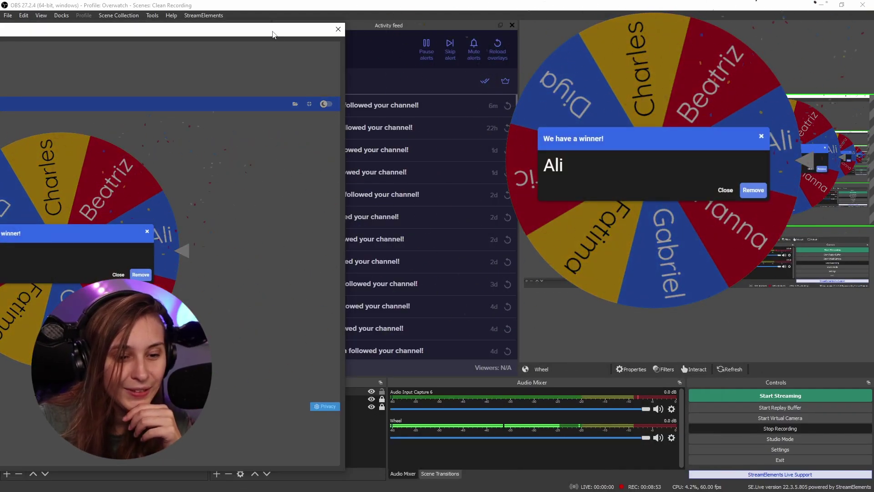
pyautogui.moveTo(273, 36); pyautogui.dragTo(516, 18)
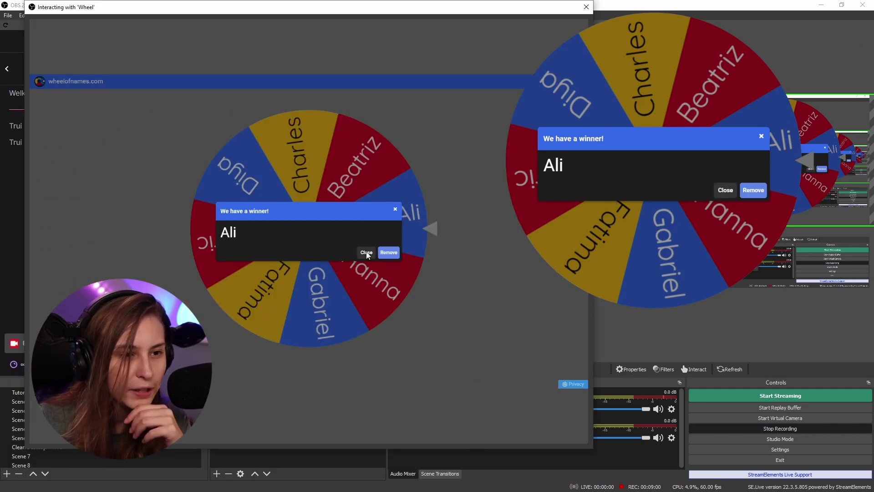
pyautogui.click(367, 252)
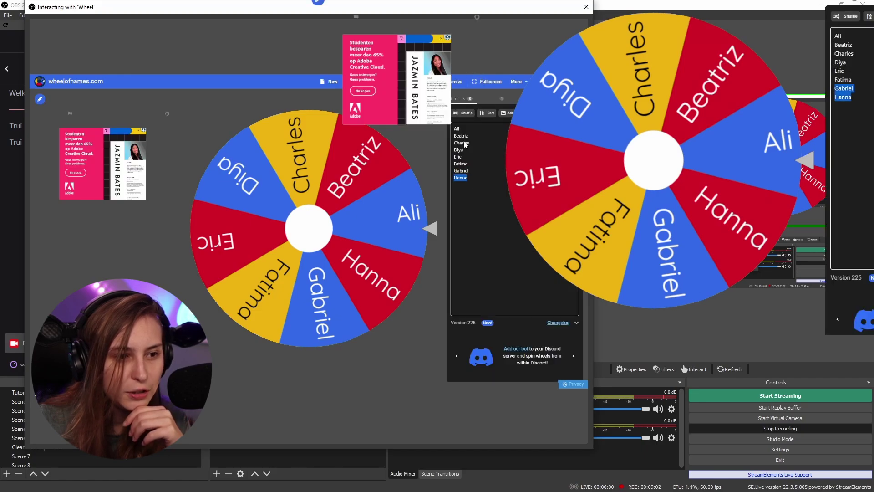
pyautogui.click(586, 7)
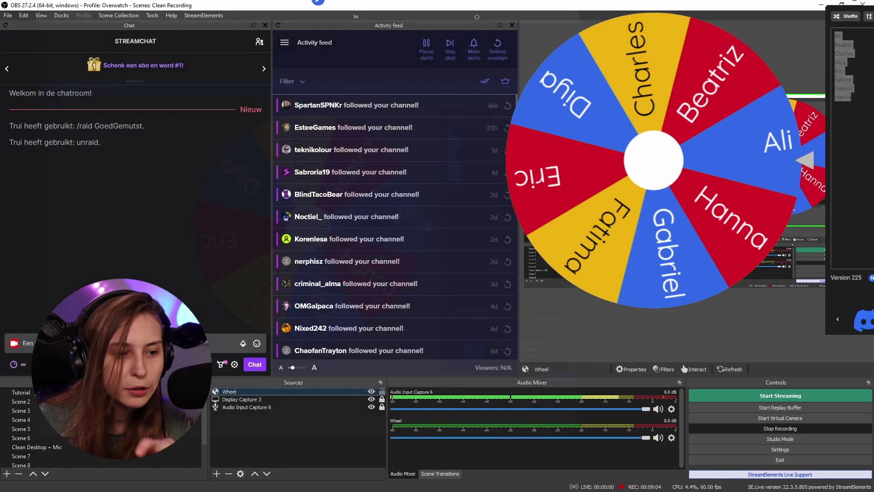
# Move the Wheel source leftward in the preview so that the names list fits on the canvas.
pyautogui.rightClick(304, 392)
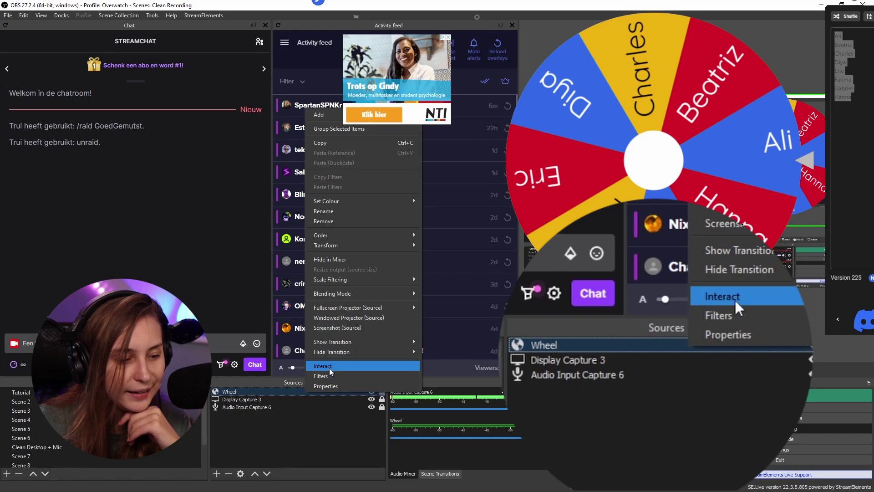
pyautogui.click(290, 446)
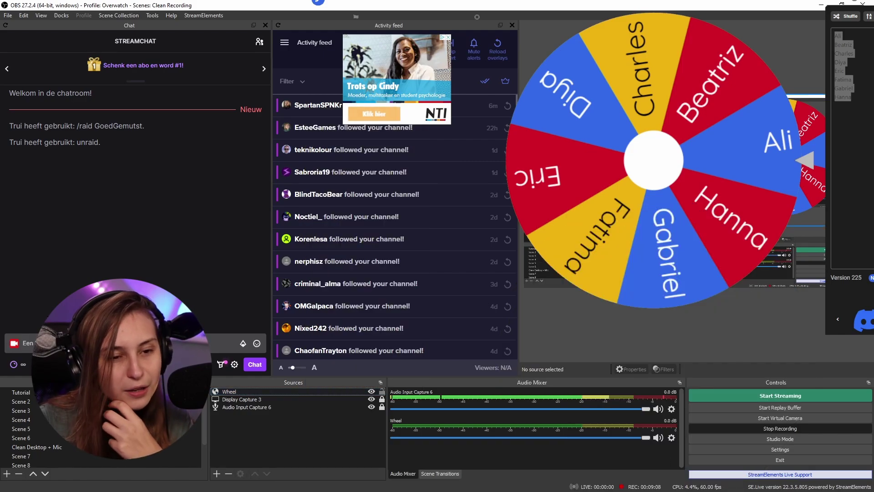
pyautogui.moveTo(696, 134); pyautogui.dragTo(616, 139)
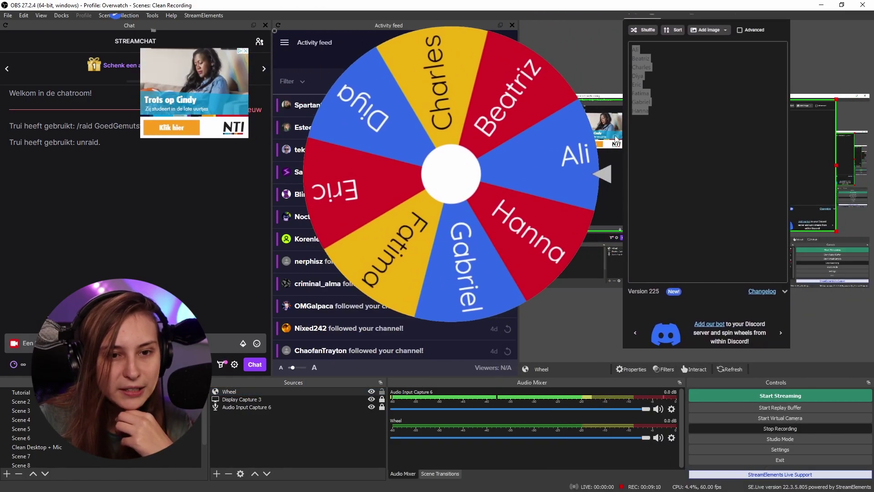
# Switch the wheel page in and out of fullscreen through the Wheel source's interaction window.
pyautogui.rightClick(350, 392)
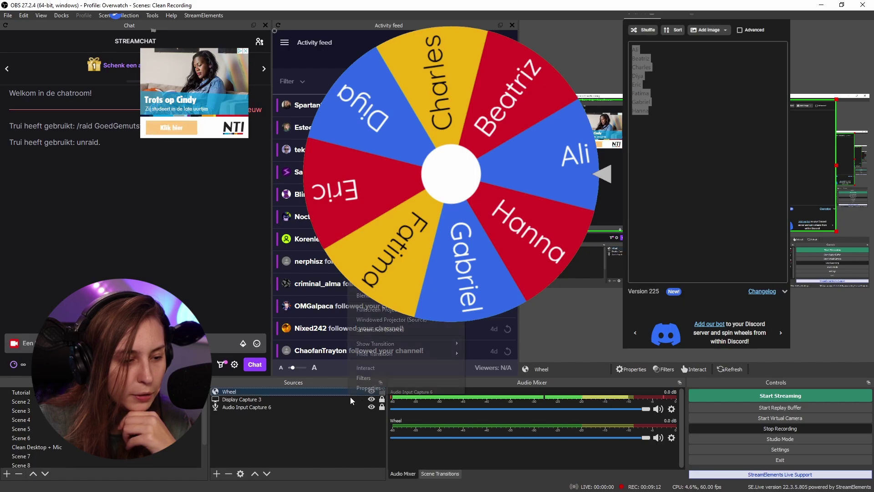
pyautogui.click(381, 368)
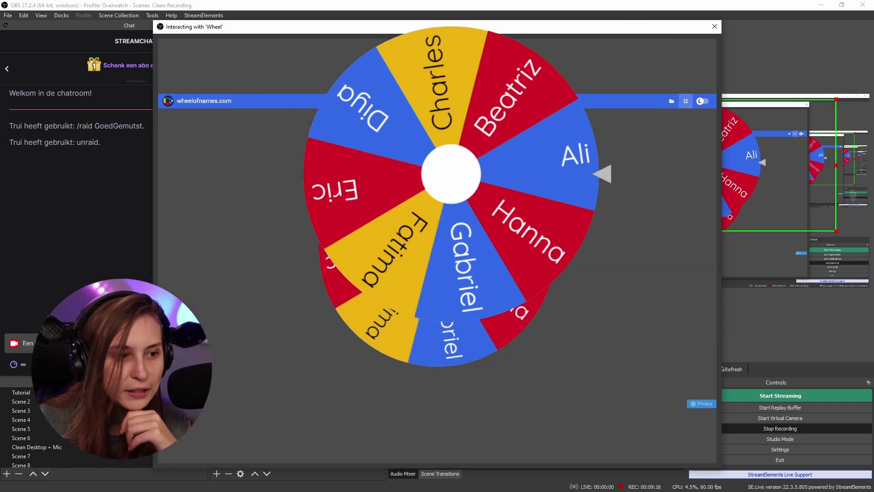
pyautogui.click(686, 102)
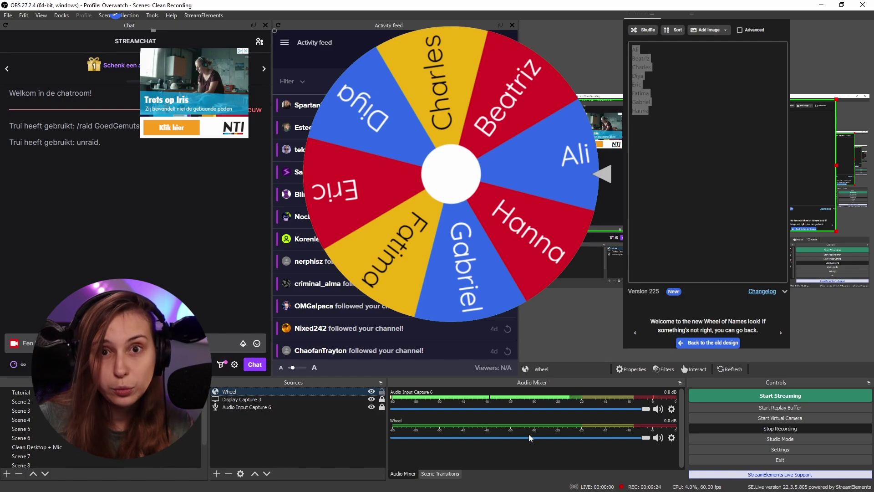
# Open the advanced audio properties for the Wheel source.
pyautogui.click(670, 438)
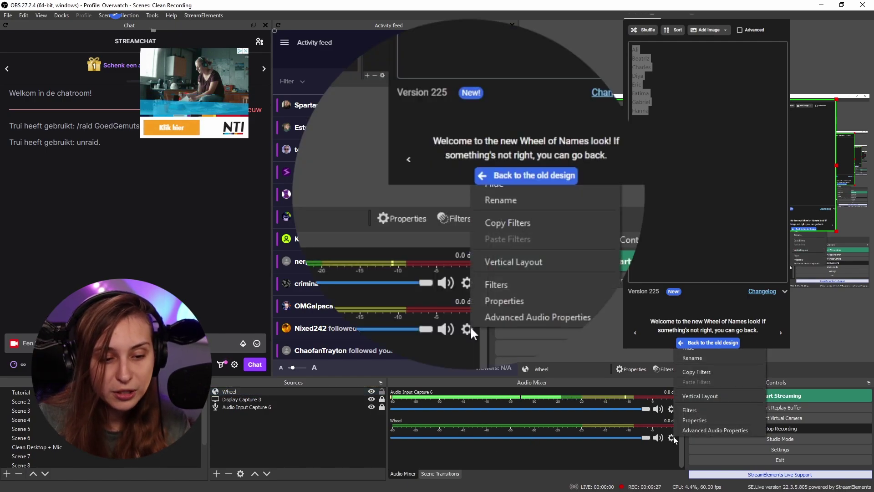
pyautogui.click(700, 430)
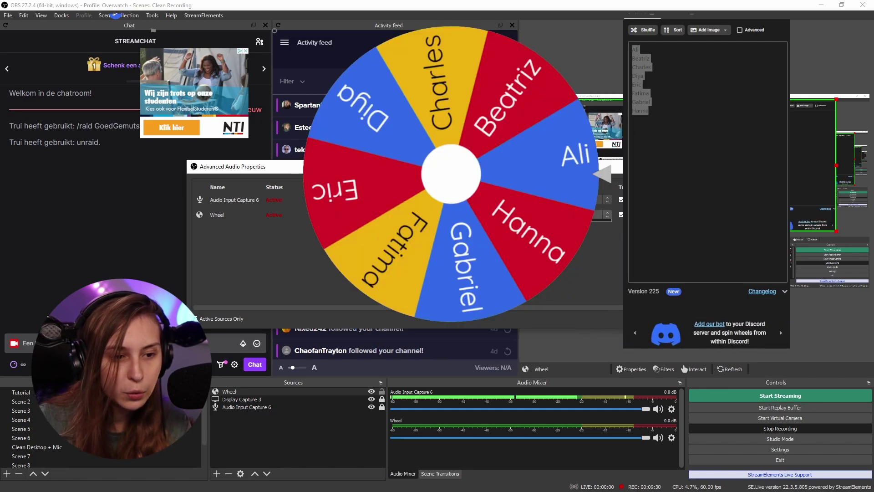